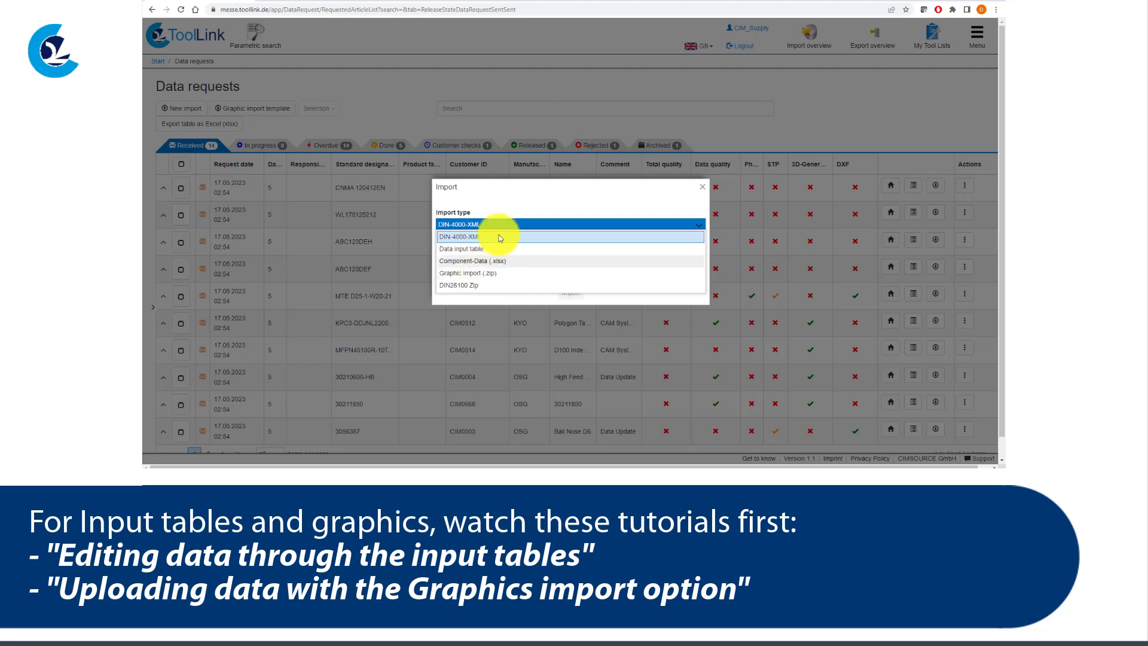
- Choose DIN-4000-XML as the import type, then close the import dialog without uploading a file
left_click(478, 236)
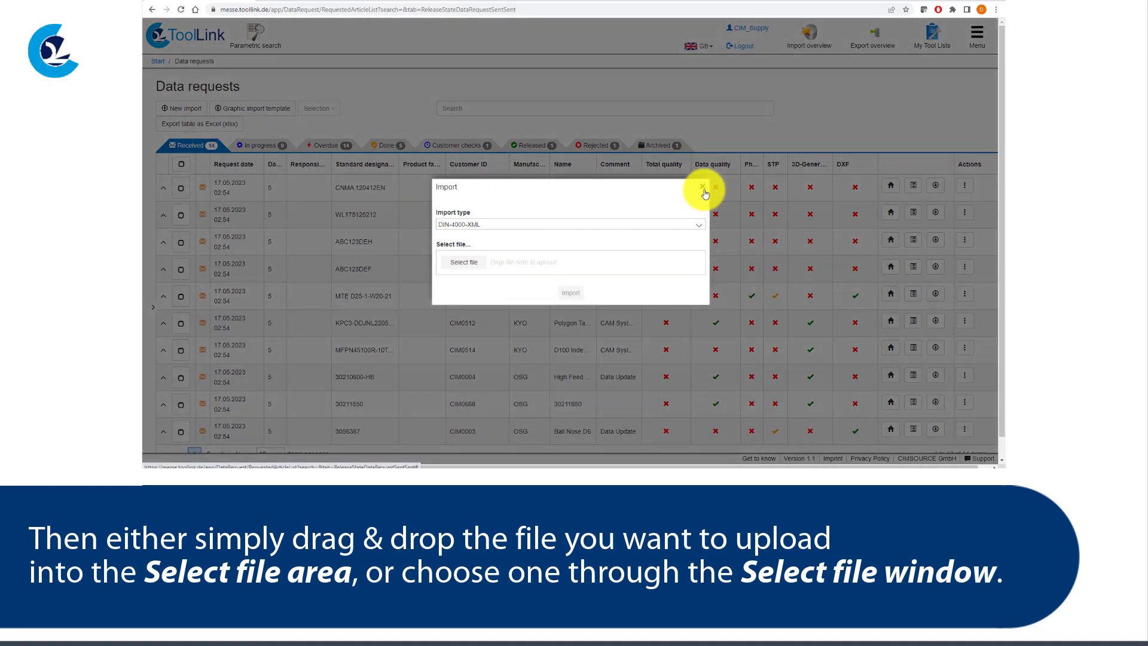
left_click(704, 187)
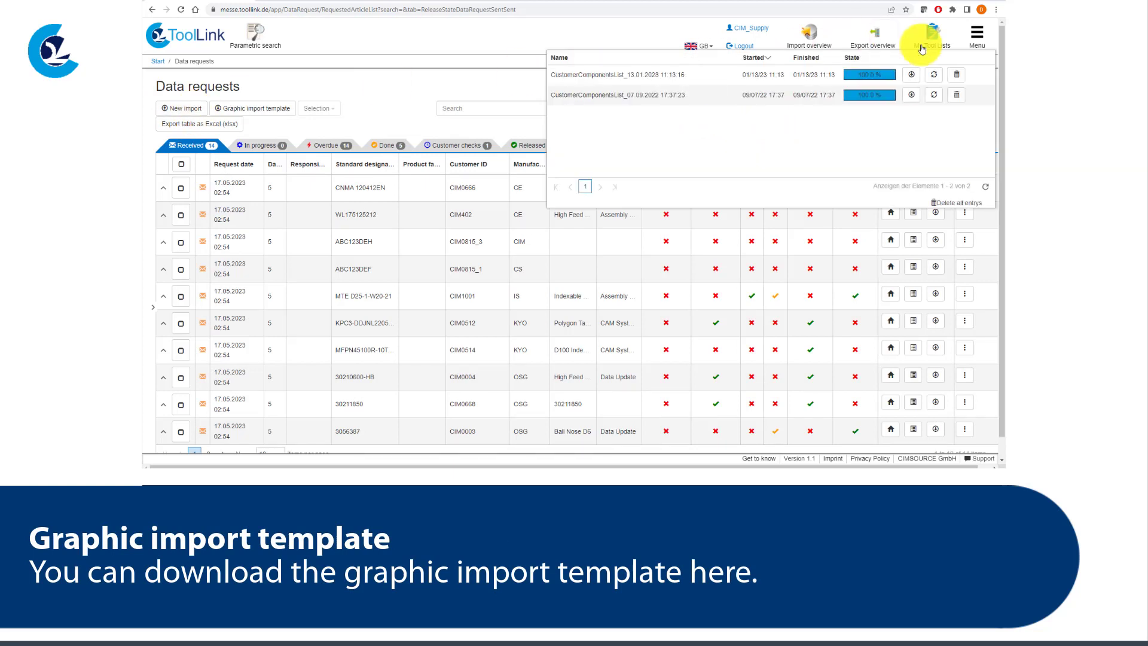
- Open the Import templates page, view the downloadable templates, and go back to the start page
left_click(977, 37)
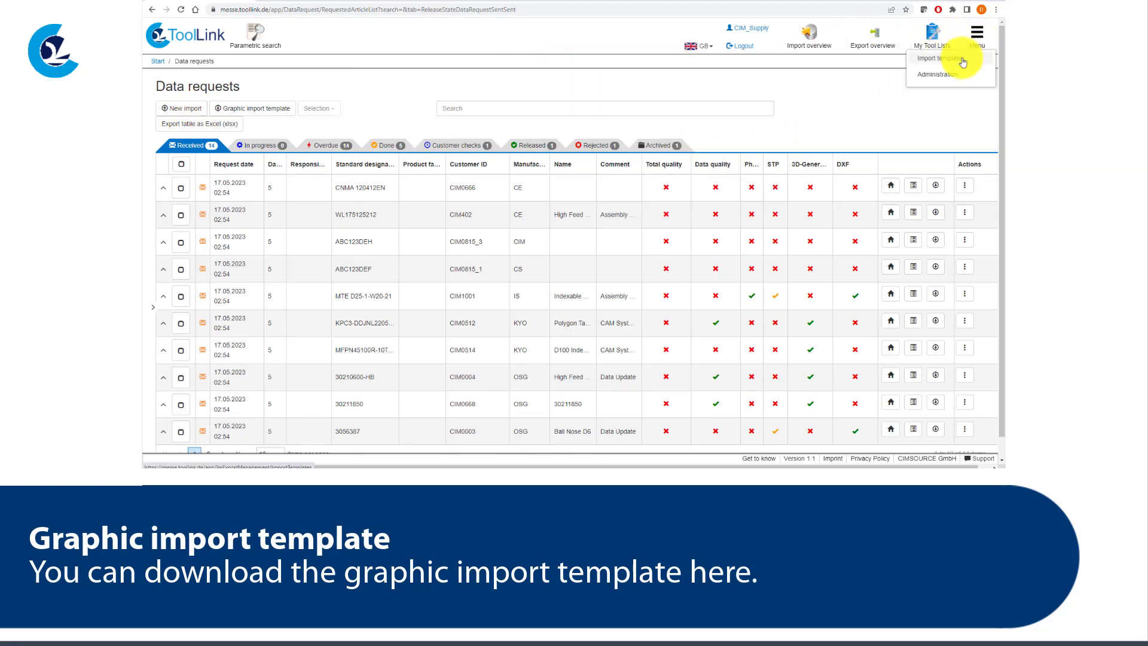
left_click(962, 60)
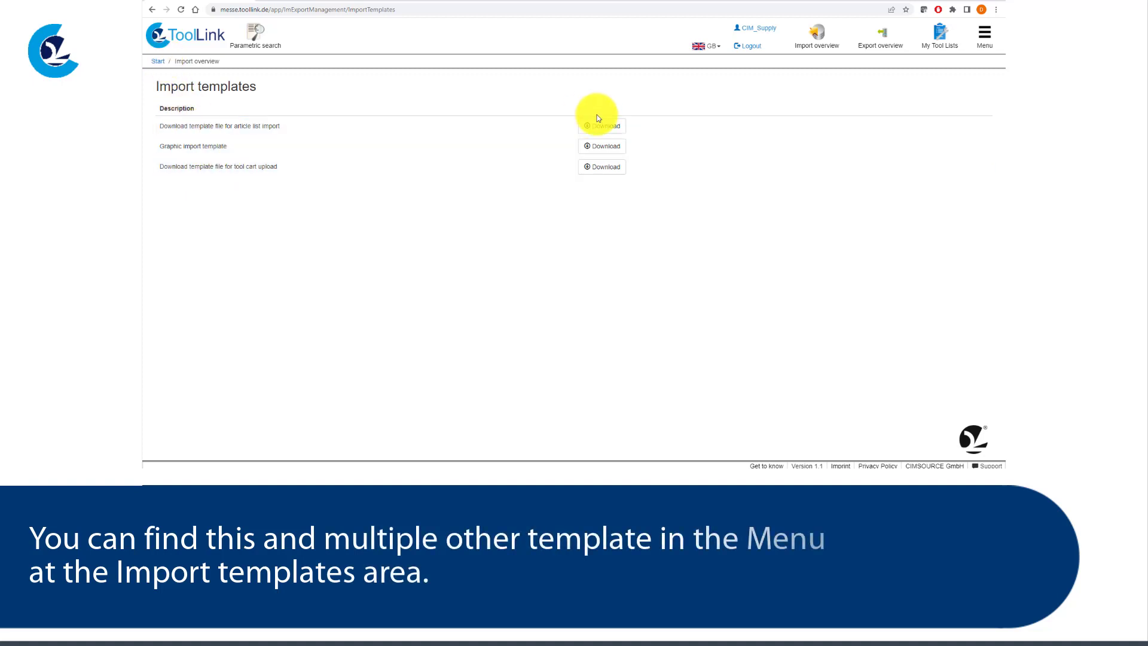
left_click(160, 64)
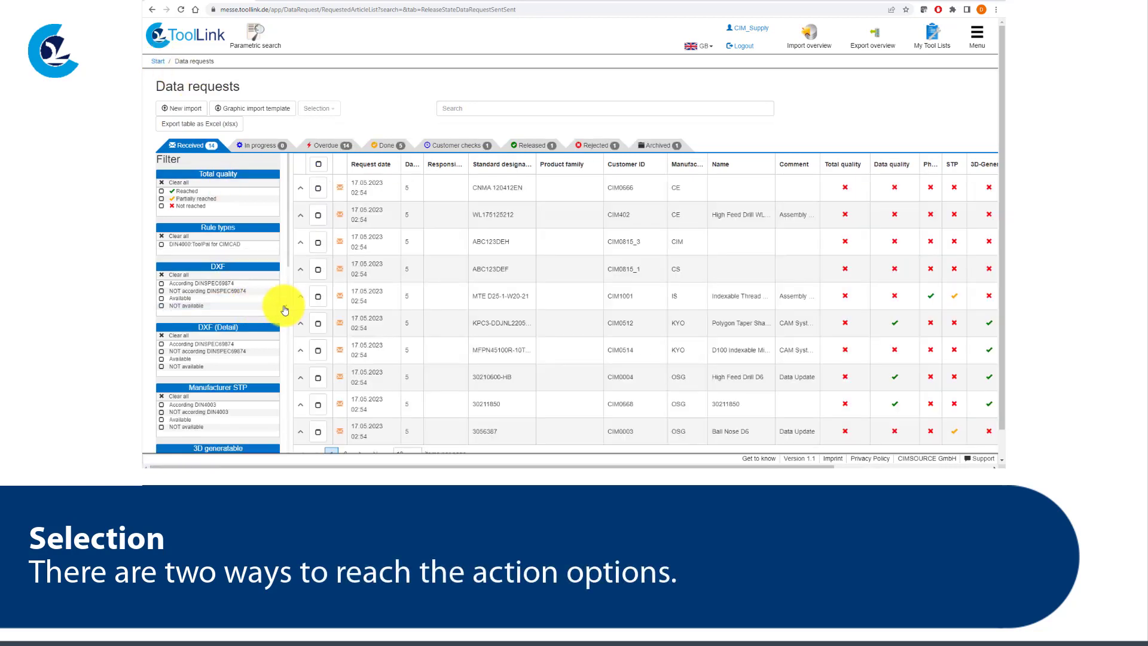
- Hide the filter area of the data requests list and narrow the Product family column
left_click(286, 306)
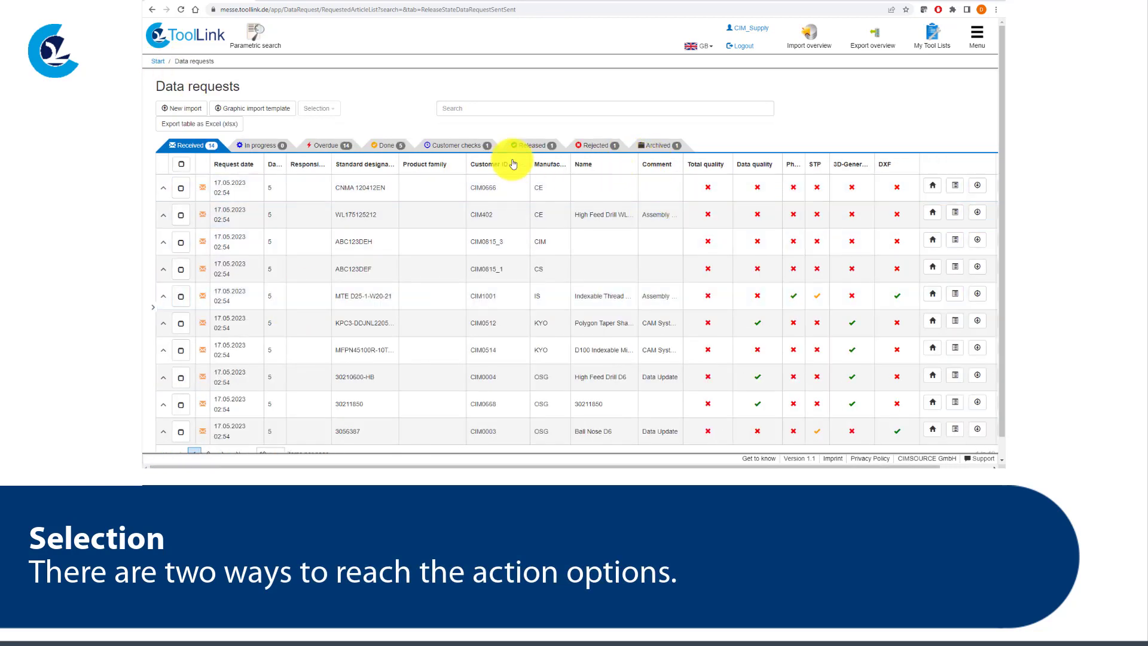
left_click_drag(465, 162, 443, 163)
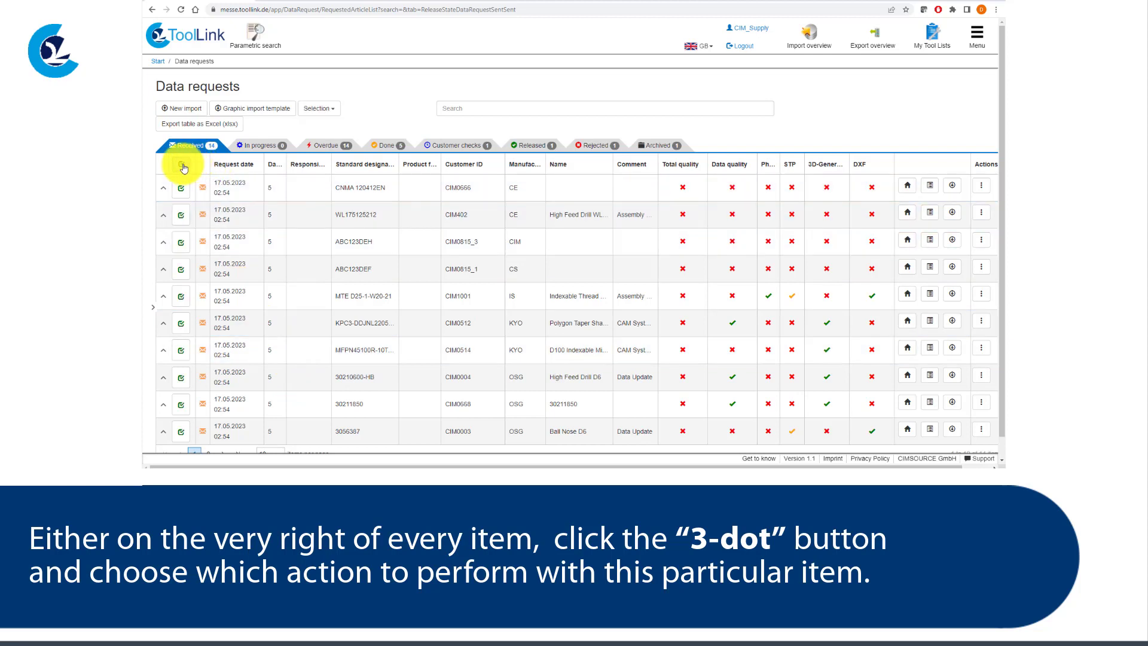
- Browse the DIN4000 classes in Set classification system for the selected requests, then close it without assigning a class
left_click(337, 106)
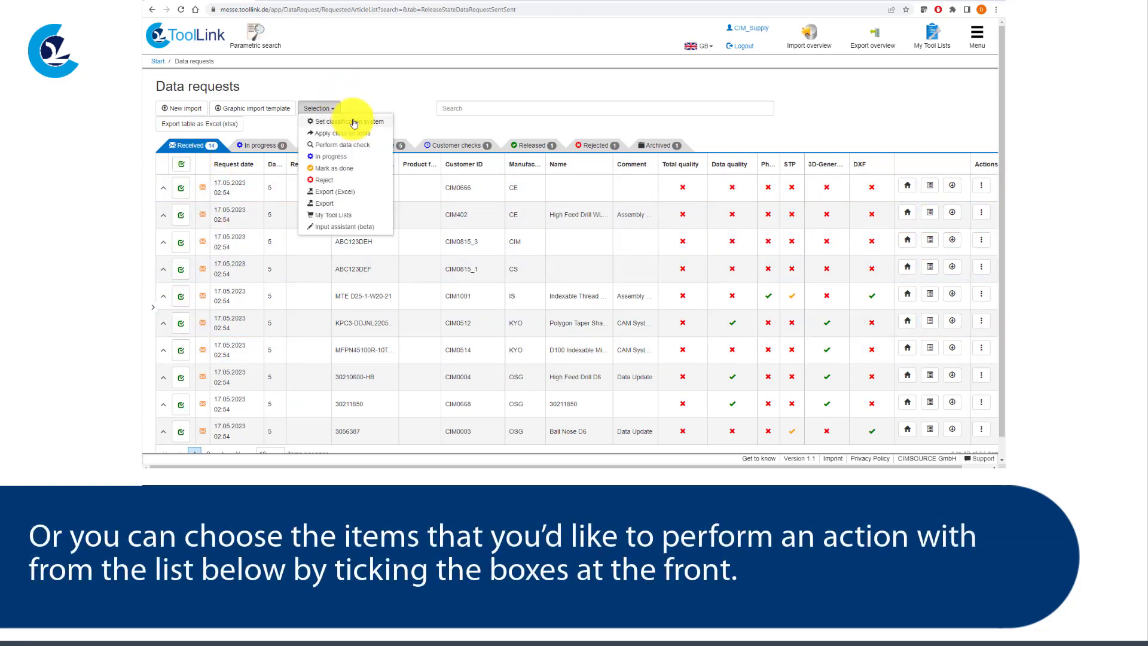
left_click(359, 126)
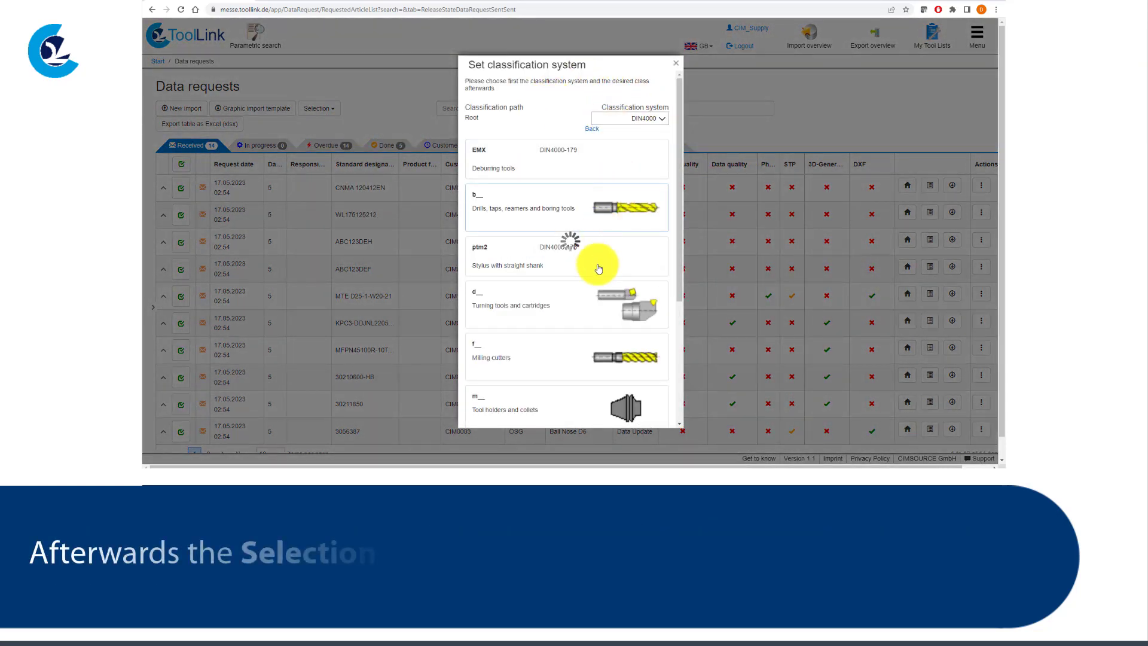
scroll(616, 324, "down", 2)
scroll(616, 324, "down", 2)
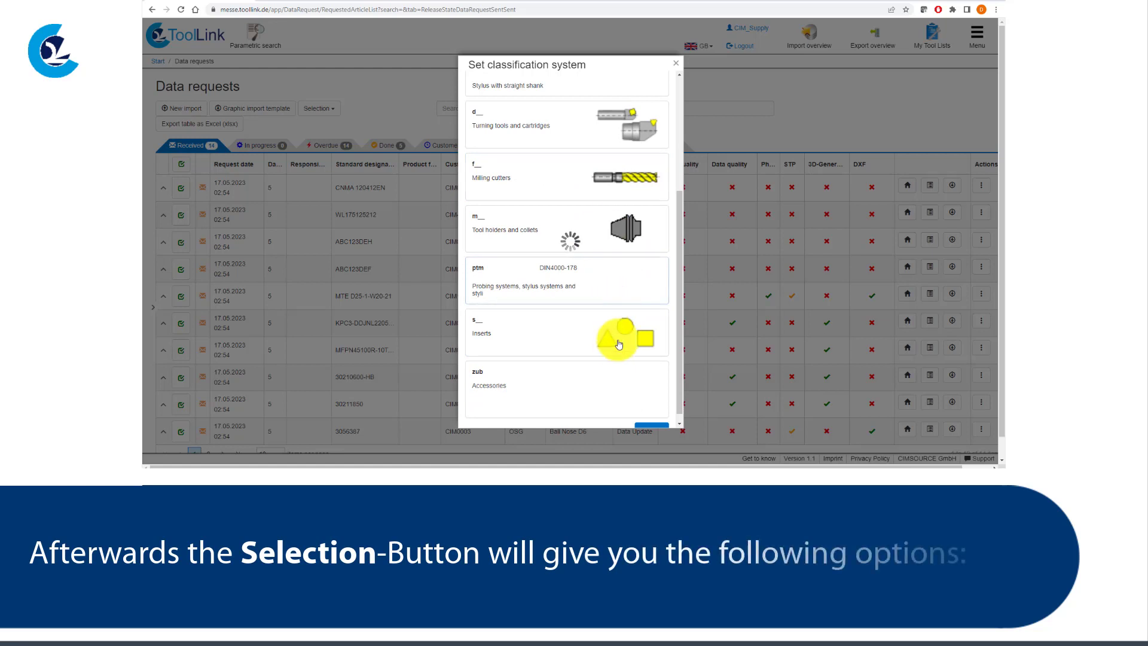
left_click(675, 66)
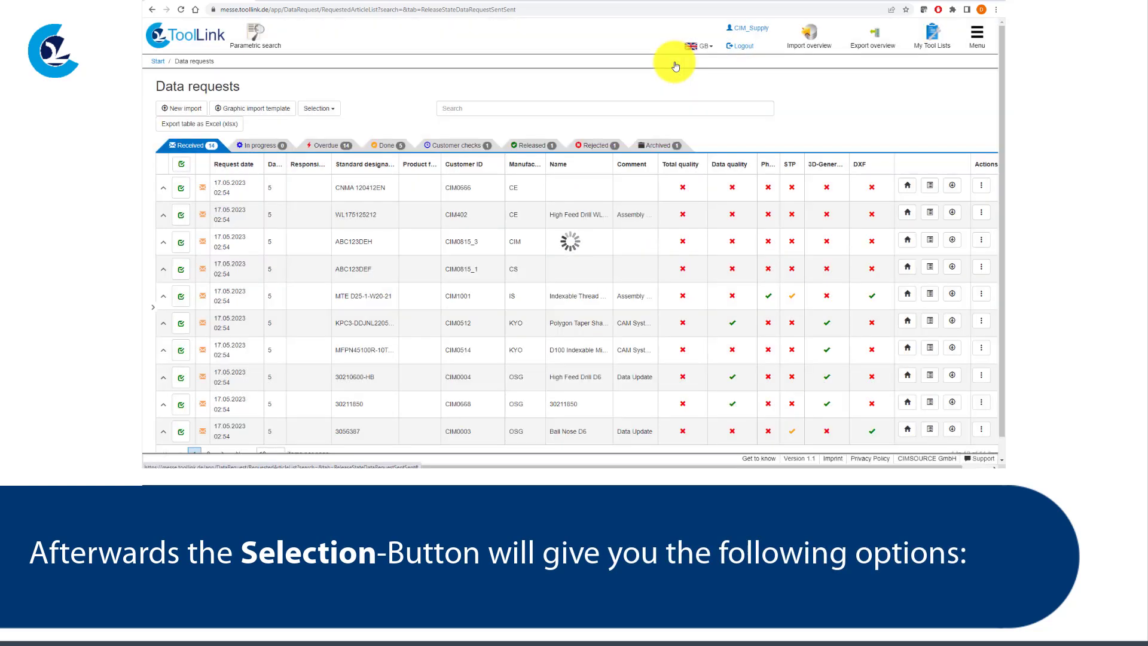
- Browse the classes offered by Apply class on tools for the selected requests, then close the dialog without applying one
left_click(321, 112)
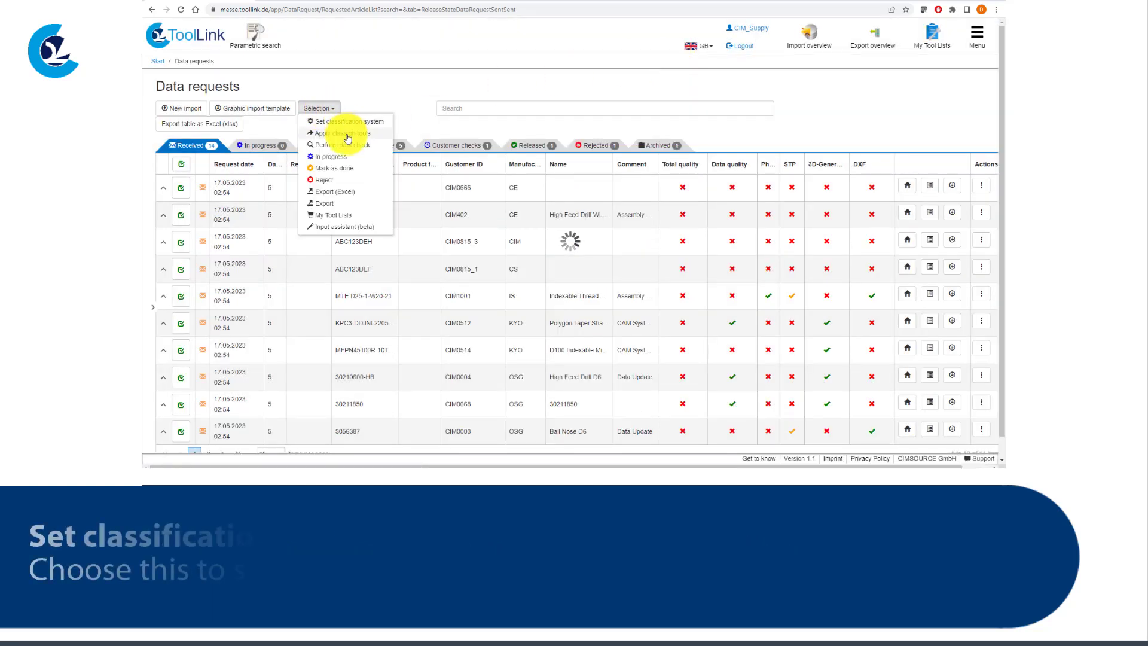
left_click(346, 134)
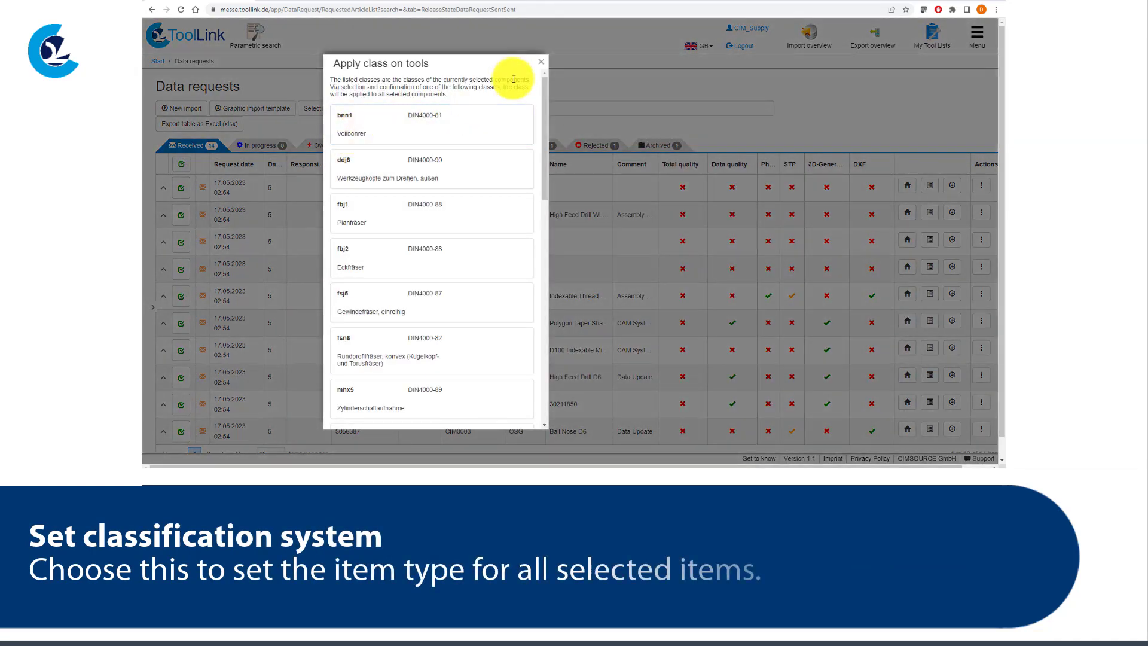
scroll(495, 126, "down", 3)
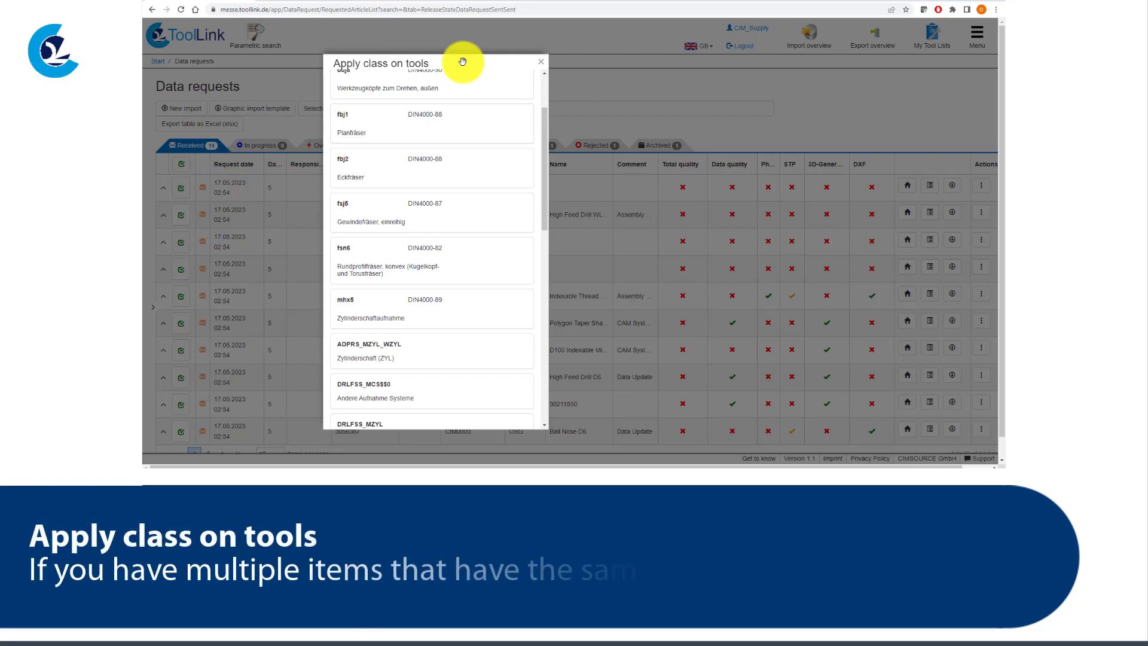
scroll(440, 290, "down", 5)
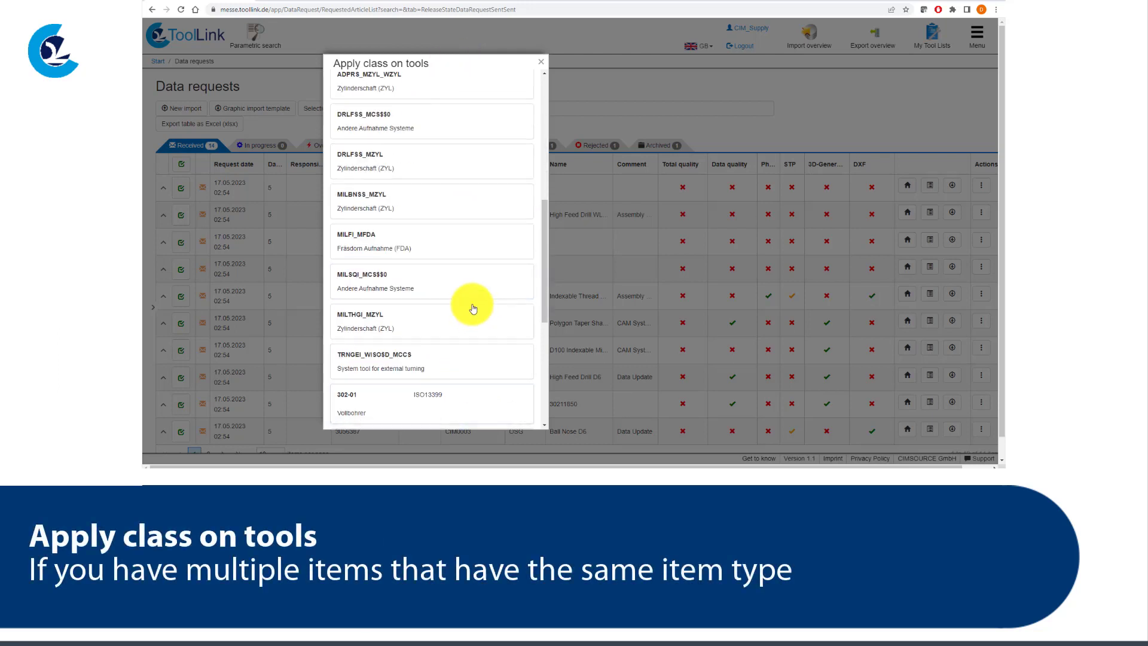
scroll(471, 311, "down", 2)
scroll(477, 333, "up", 7)
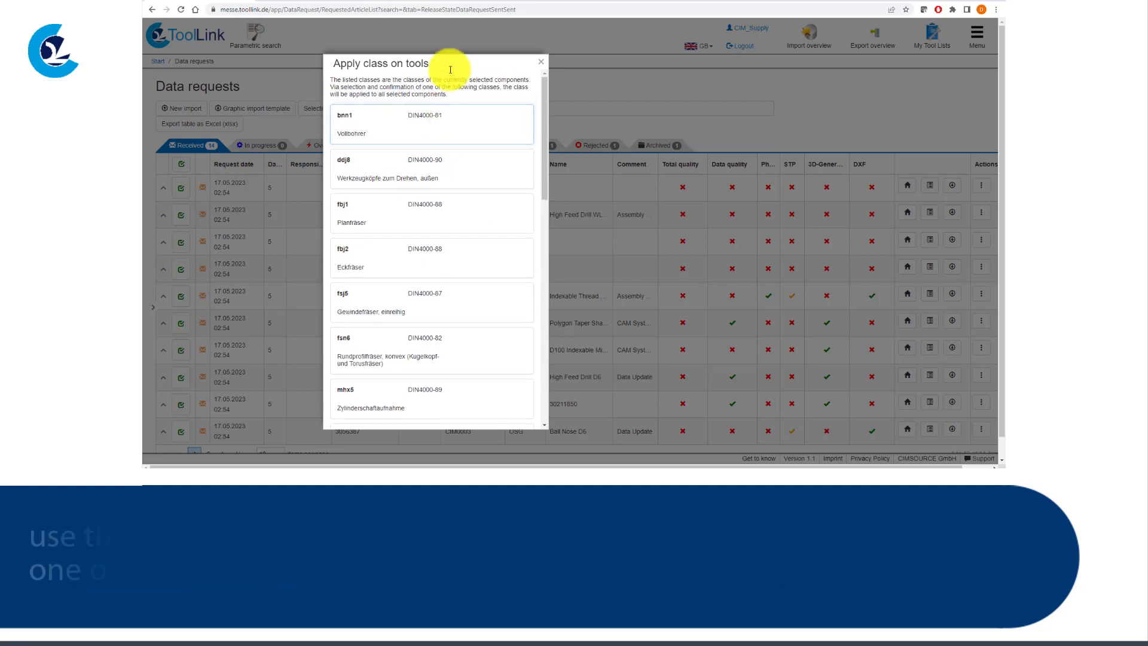
left_click(450, 169)
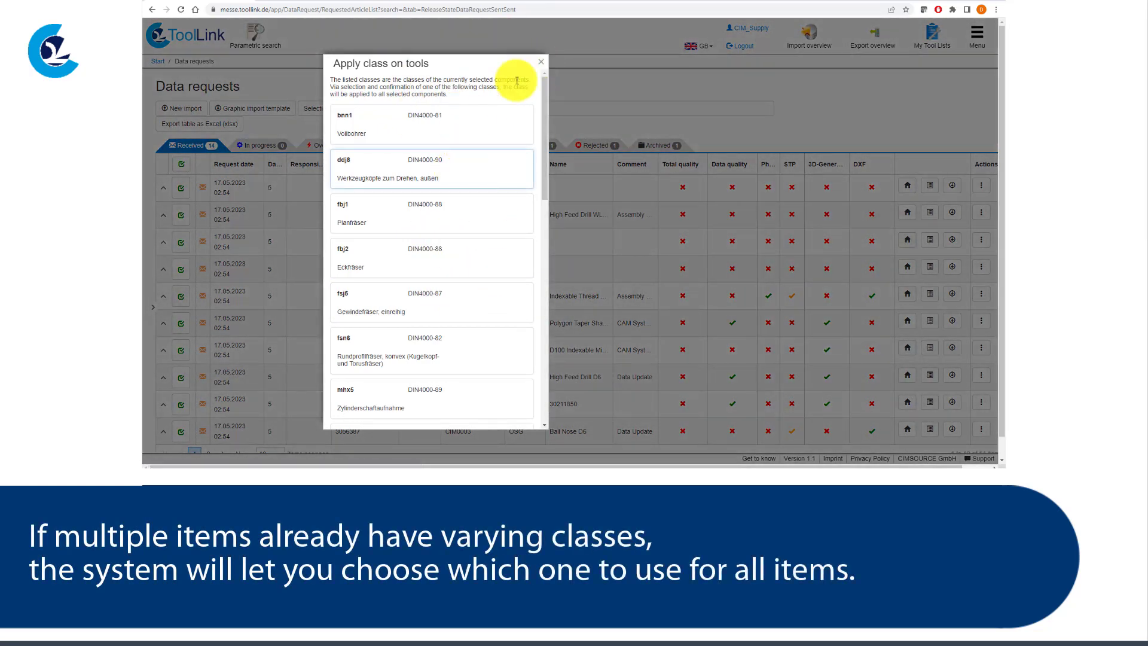
left_click(541, 63)
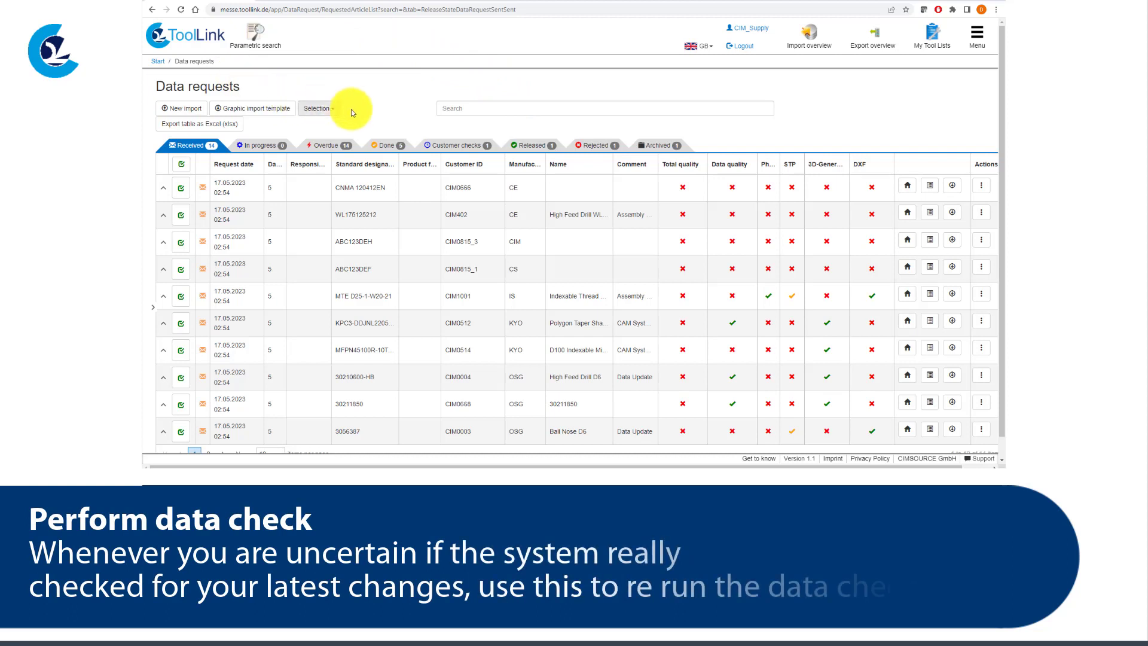
- Run a data check on the selected requests, then select all the listed requests again
left_click(323, 109)
left_click(345, 146)
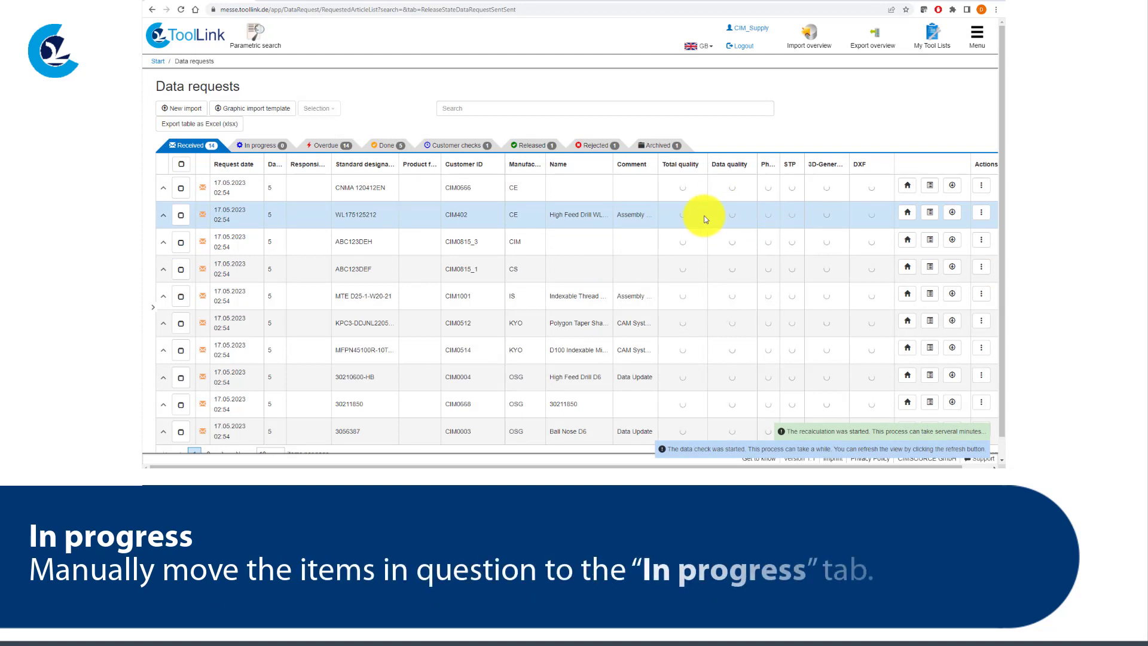
left_click(181, 164)
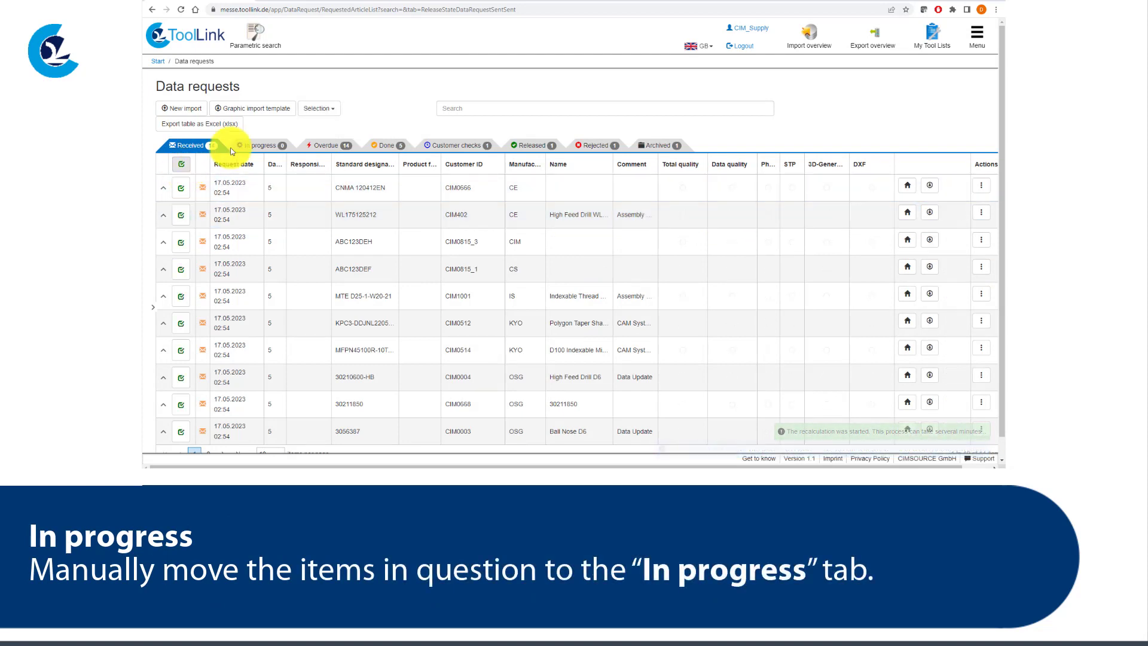
- Review the rejection reasons for the selected requests, choose Other reason, and cancel the rejection
left_click(319, 109)
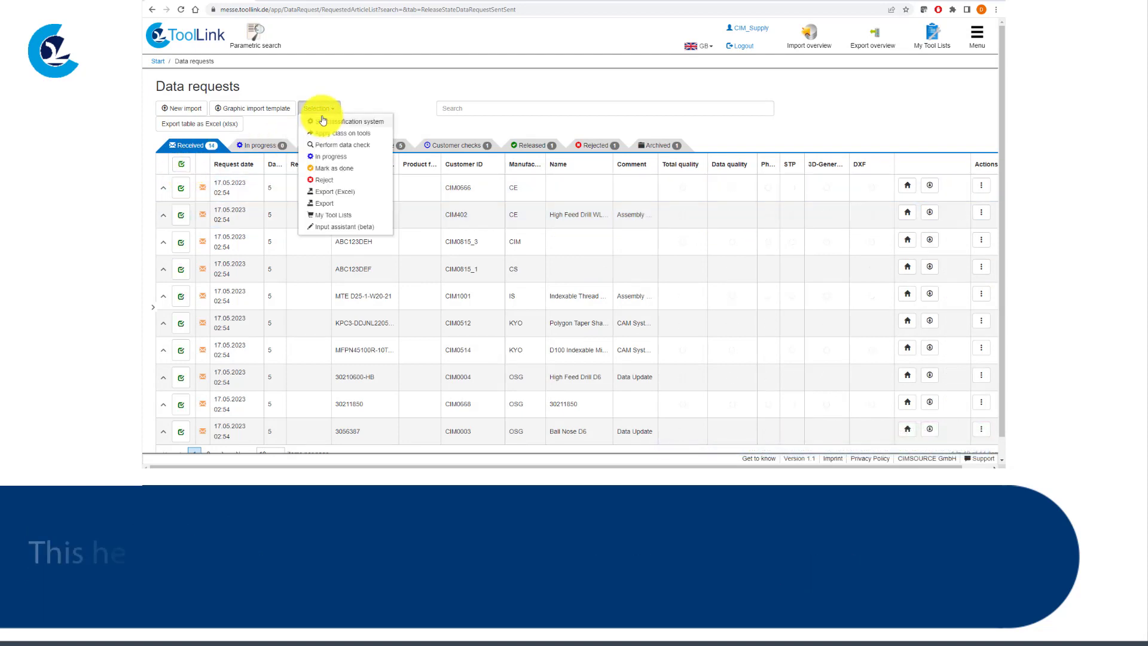
left_click(327, 182)
left_click(563, 237)
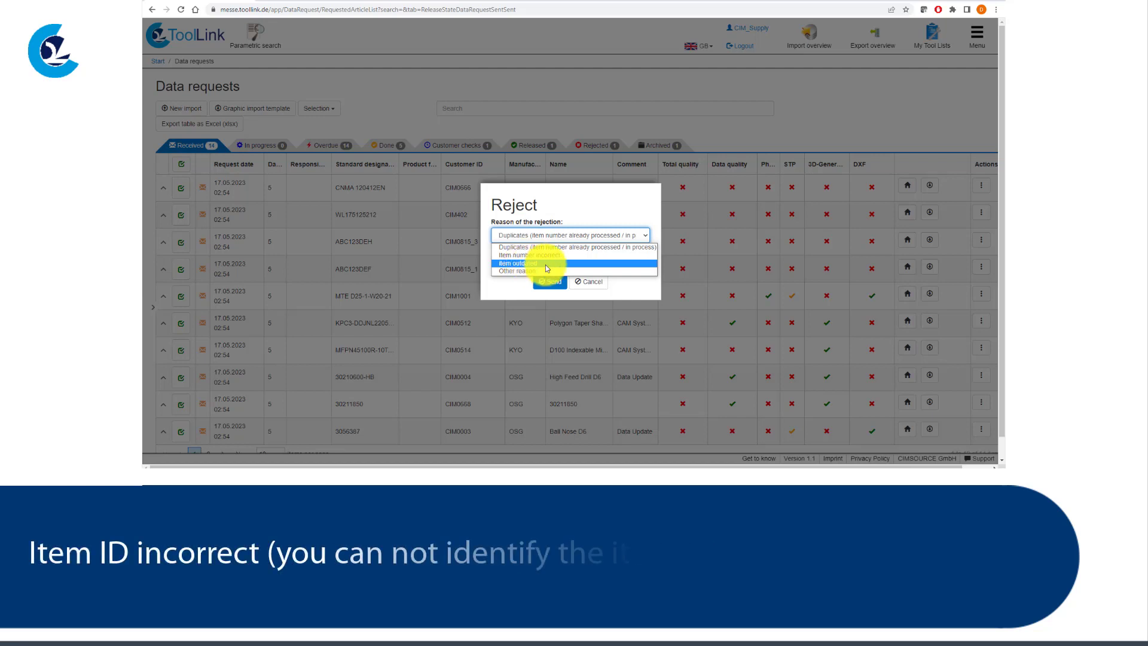
left_click(511, 272)
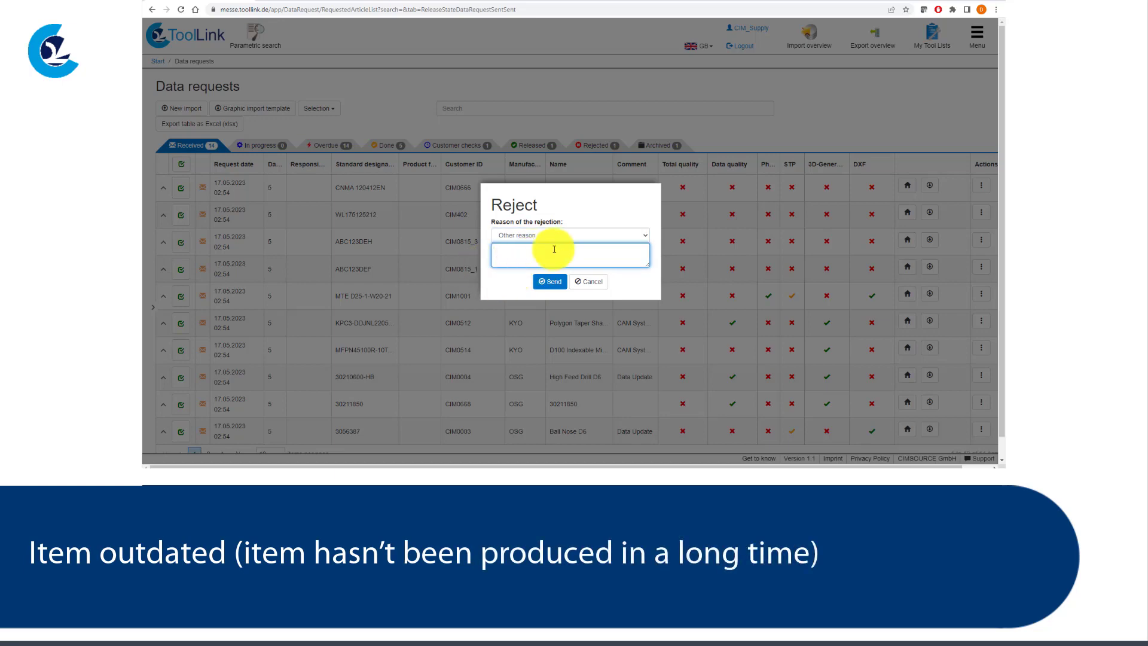
left_click(590, 284)
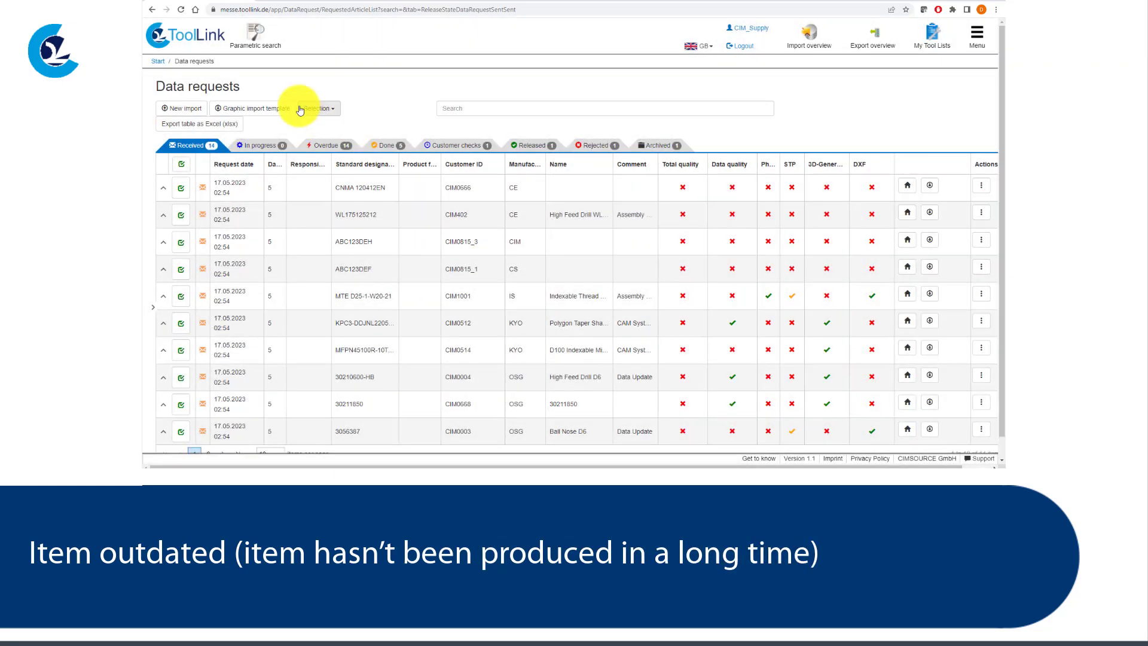
- Review the DIN4000 (XML) export settings for the selected requests, then close the dialog without exporting
left_click(339, 114)
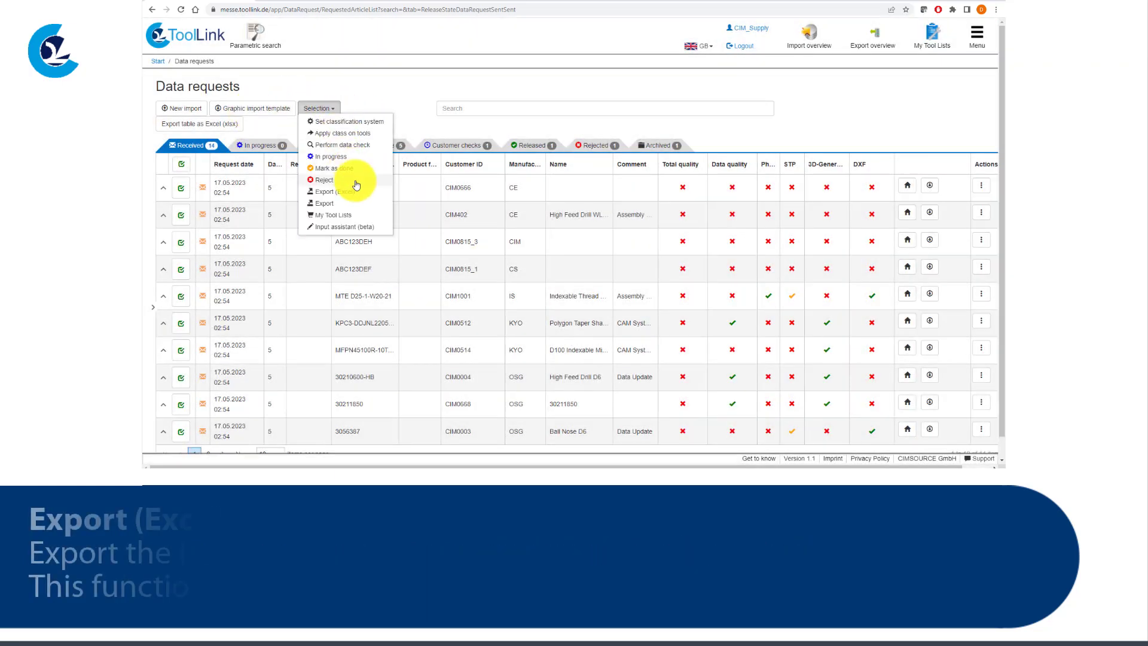
left_click(327, 205)
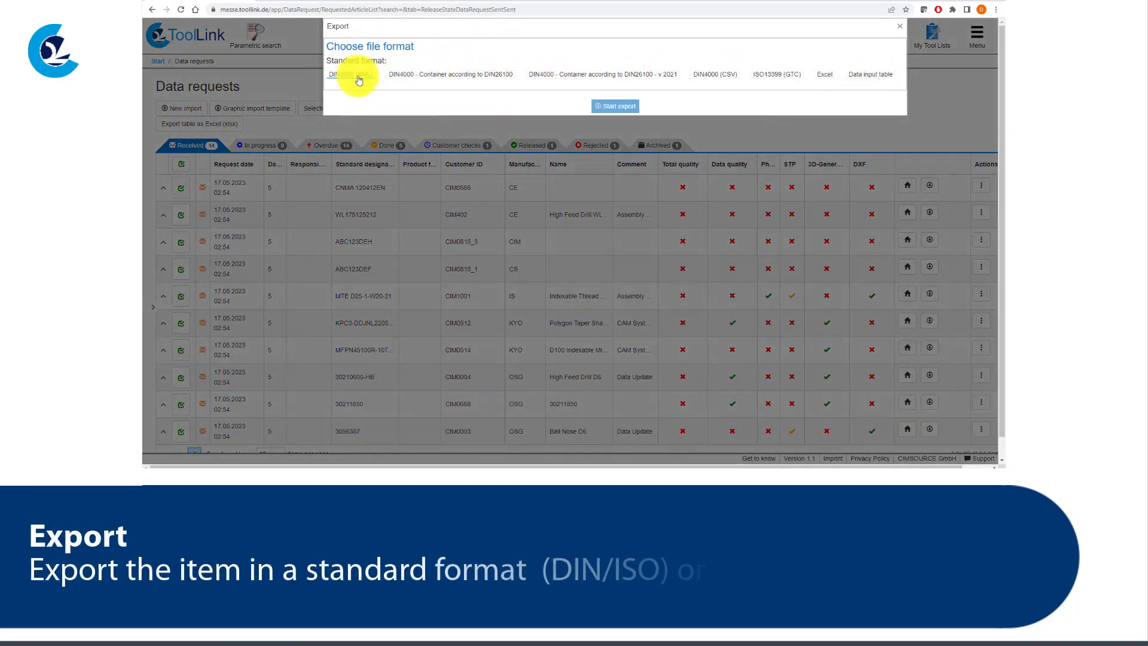
left_click(354, 75)
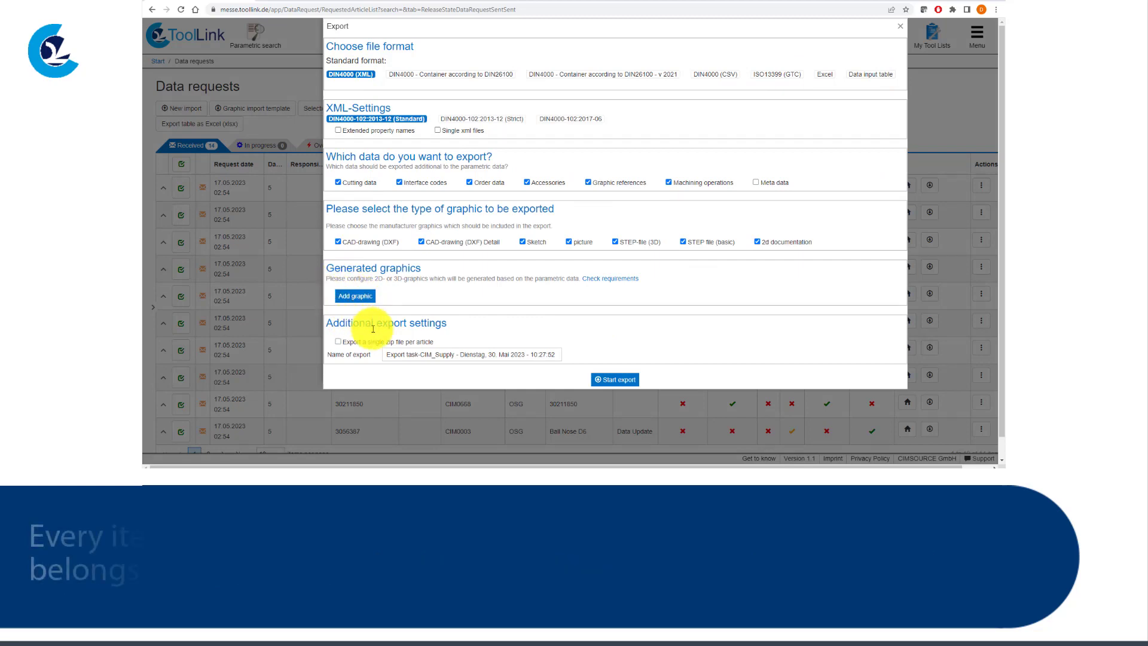
left_click(901, 29)
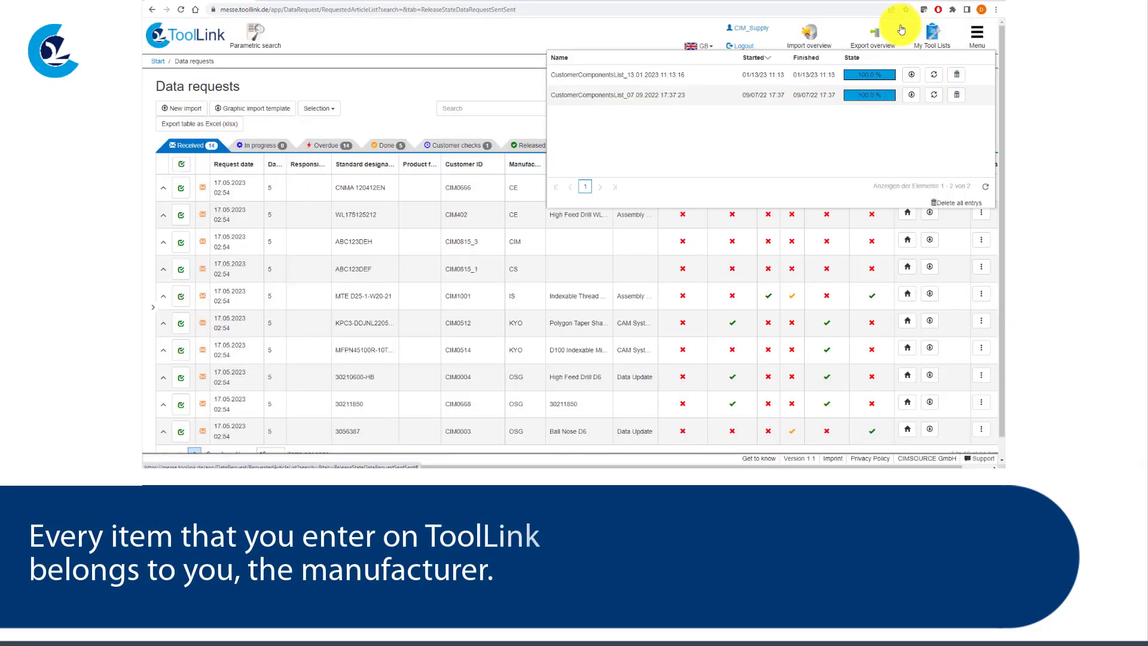
- Add the selected requests to the existing tool cart from 30.05.2023 in My Tool Lists
left_click(310, 112)
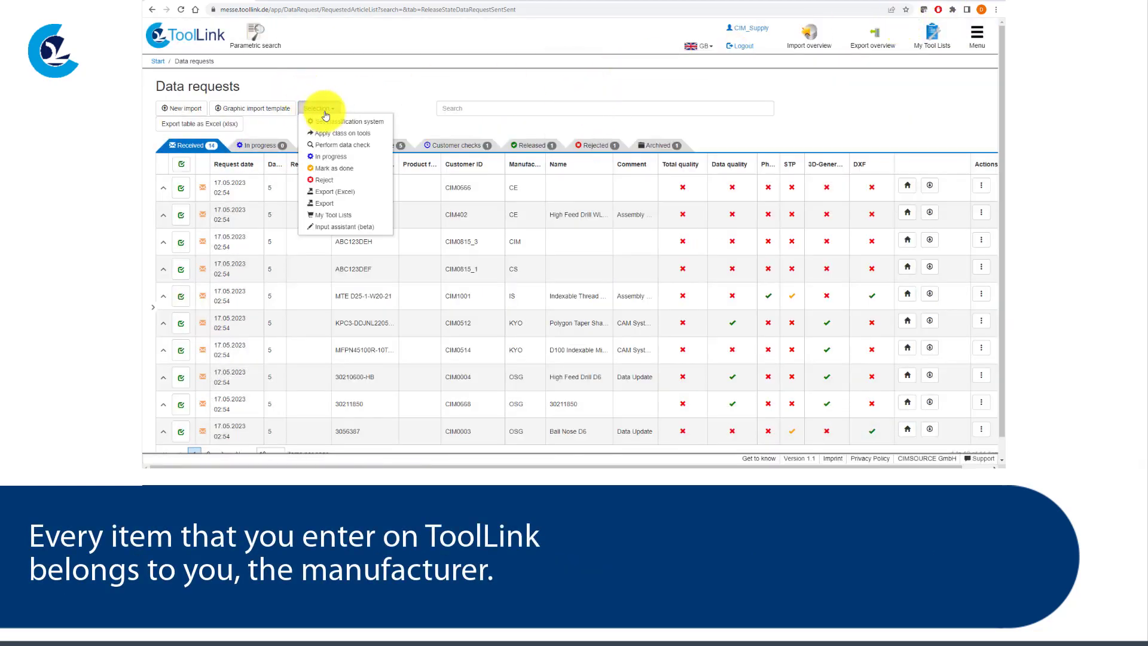
left_click(336, 216)
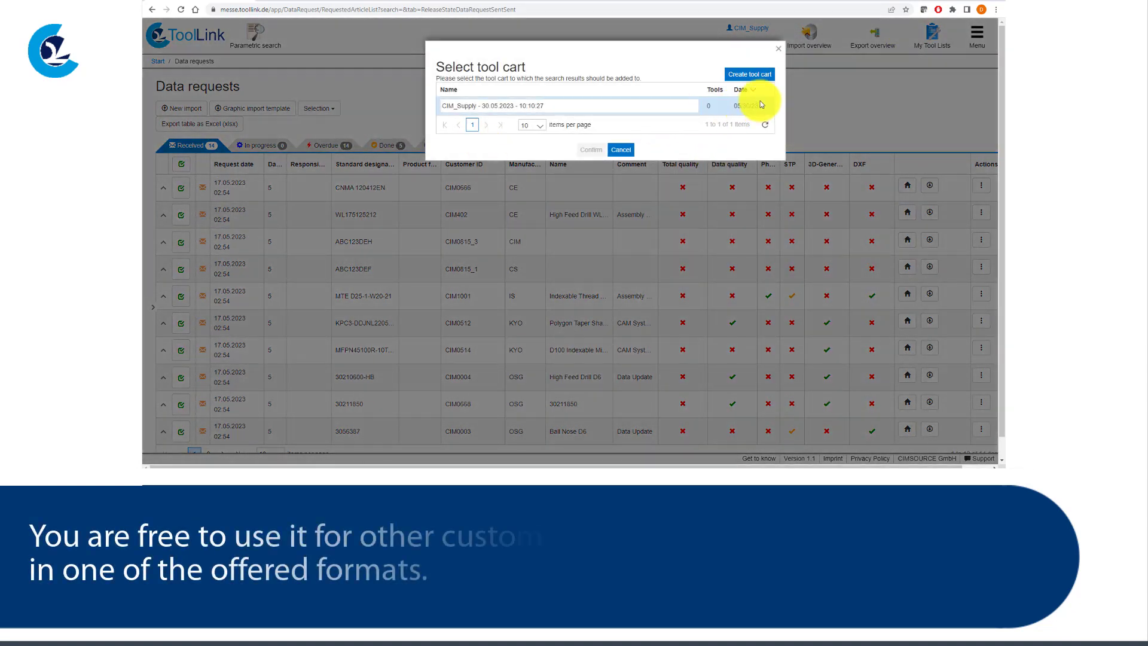
left_click(741, 105)
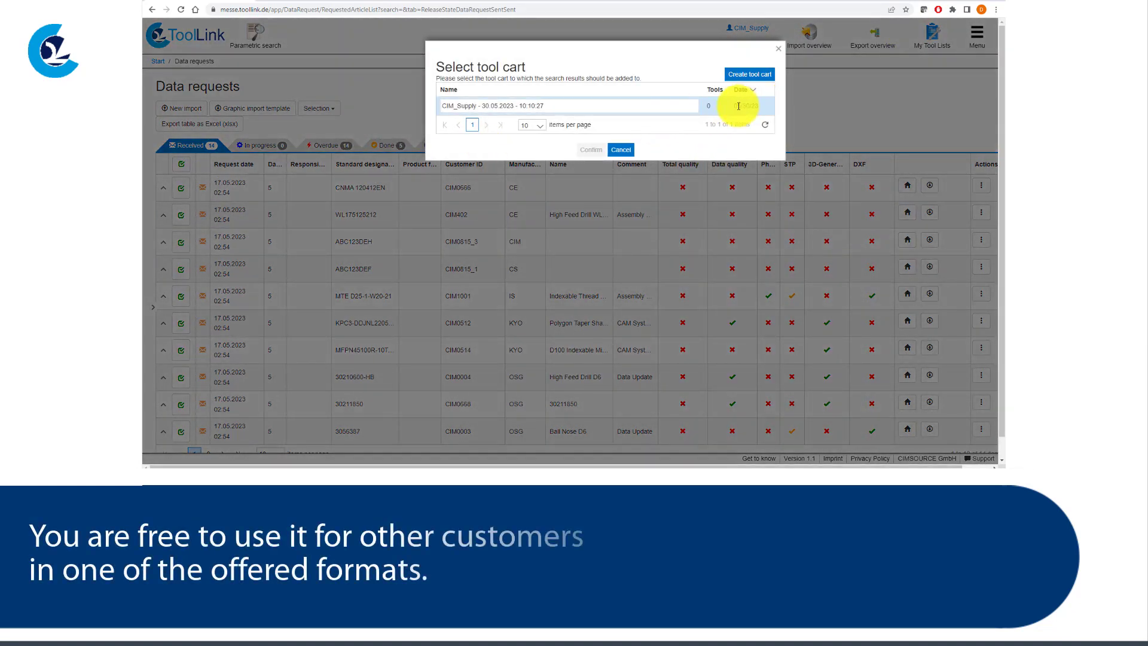
left_click(590, 148)
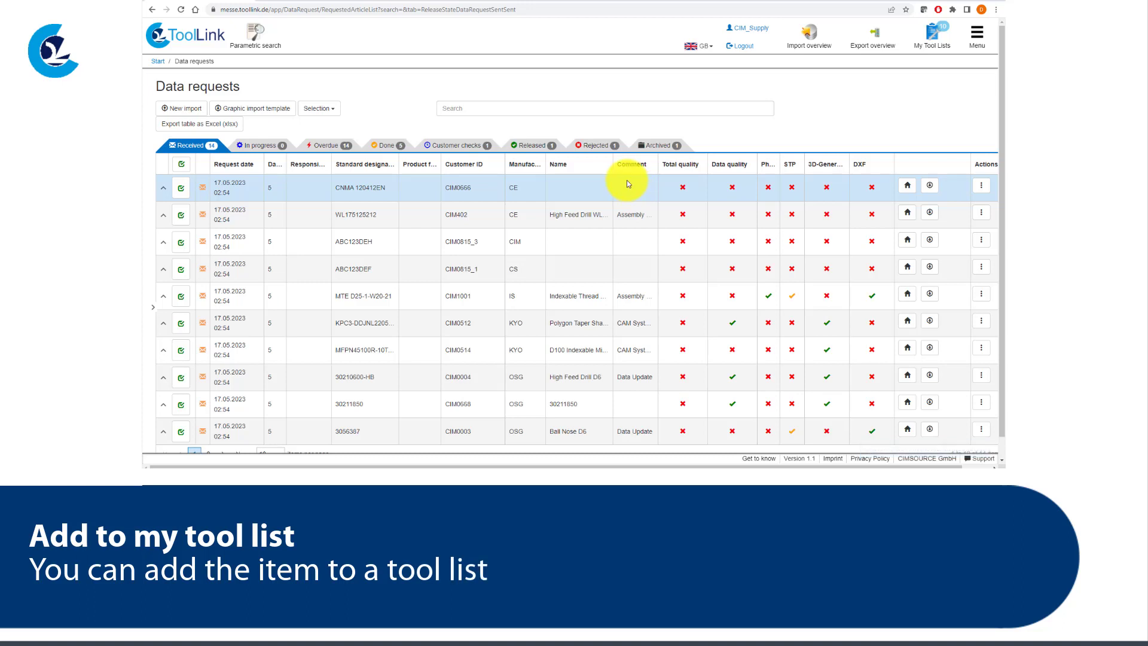
- Look at the Input assistant (beta) option among the actions for the selected requests
left_click(317, 108)
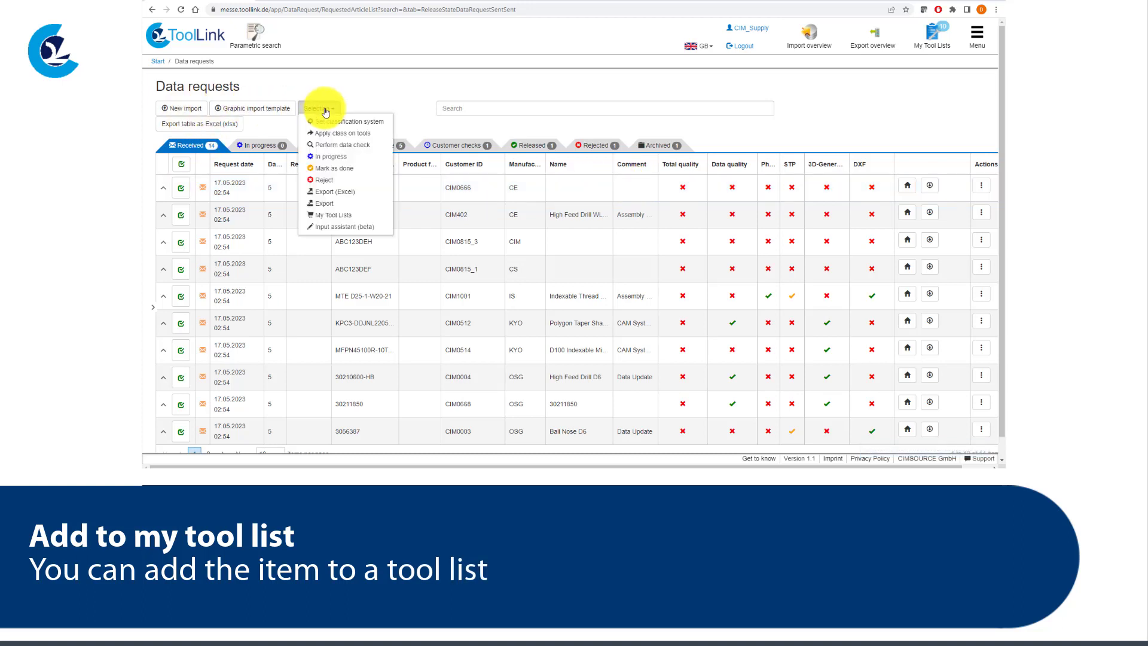
left_click(348, 230)
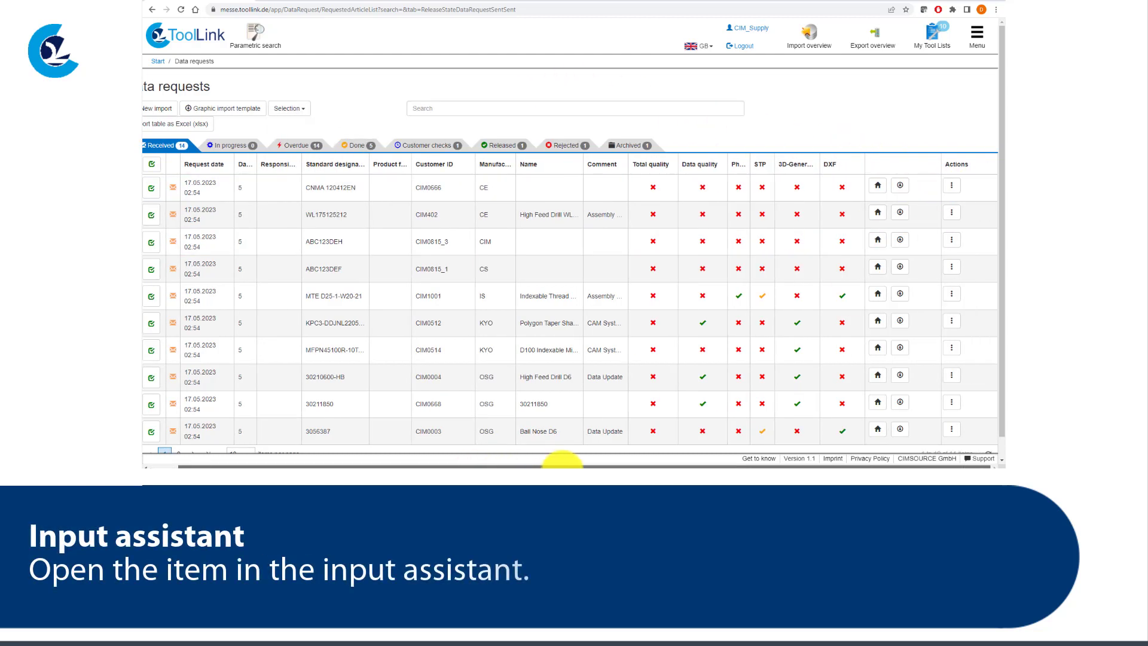
- View the single-item actions of the Polygon Taper Shank request, open its comment entry, and cancel without adding a comment
left_click_drag(405, 465, 436, 465)
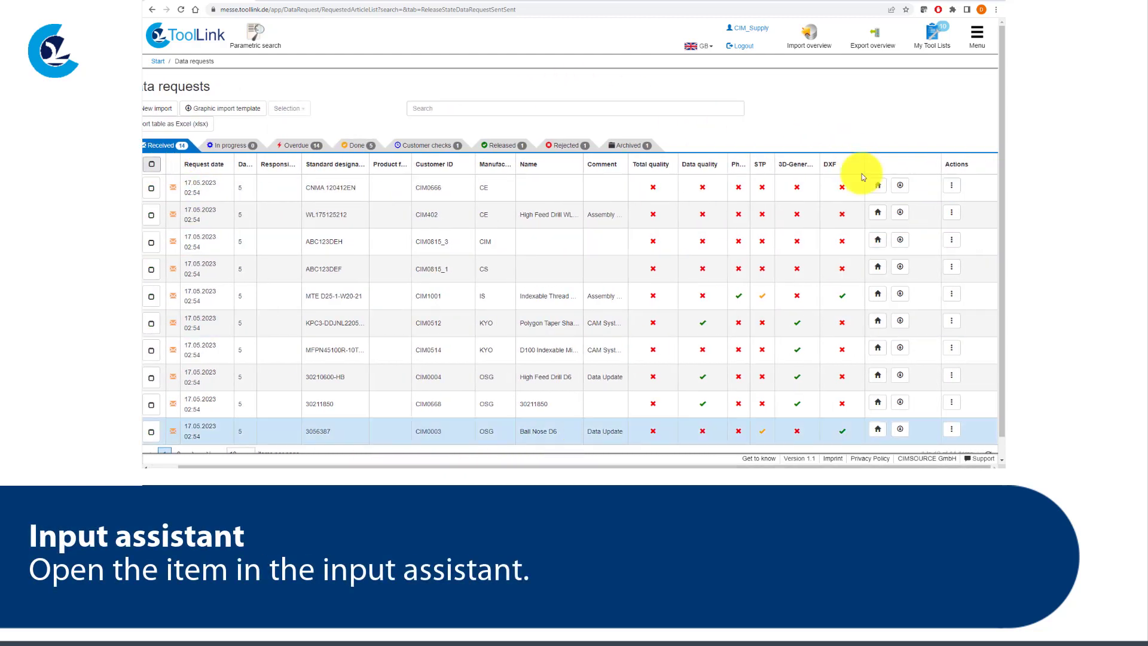
left_click(955, 187)
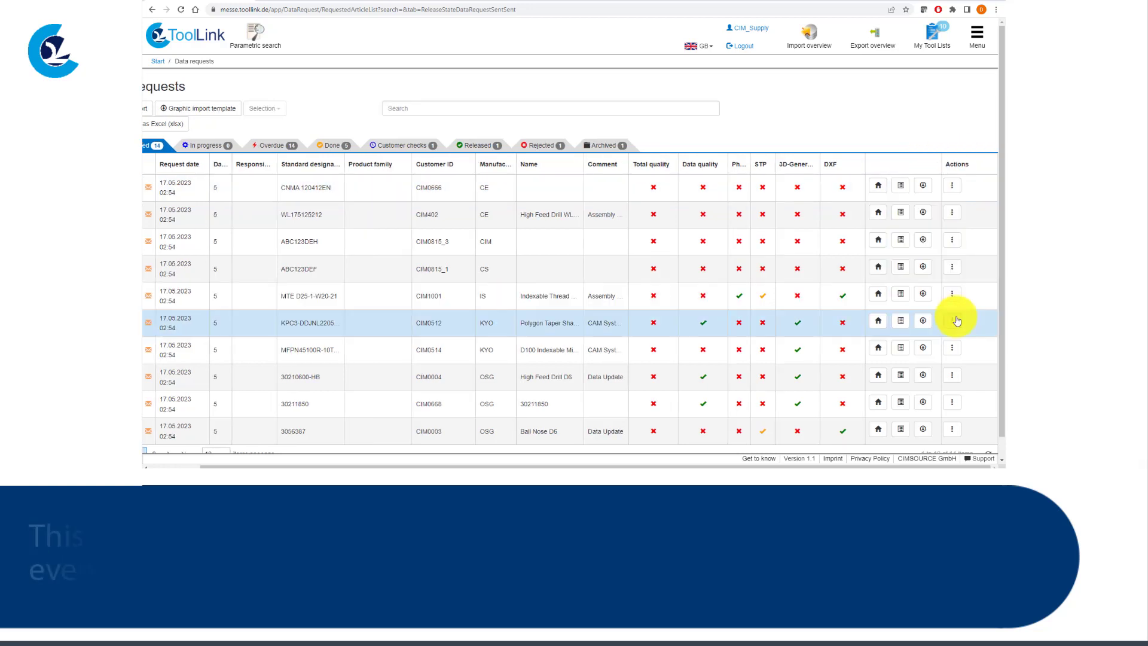
left_click(952, 321)
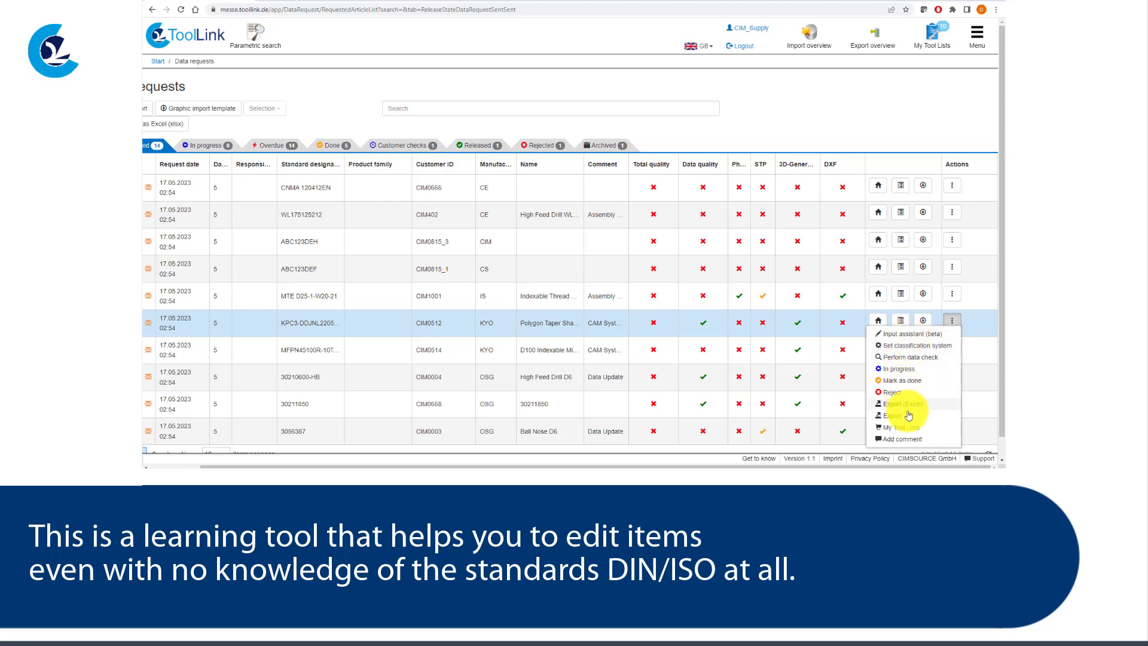
left_click(903, 440)
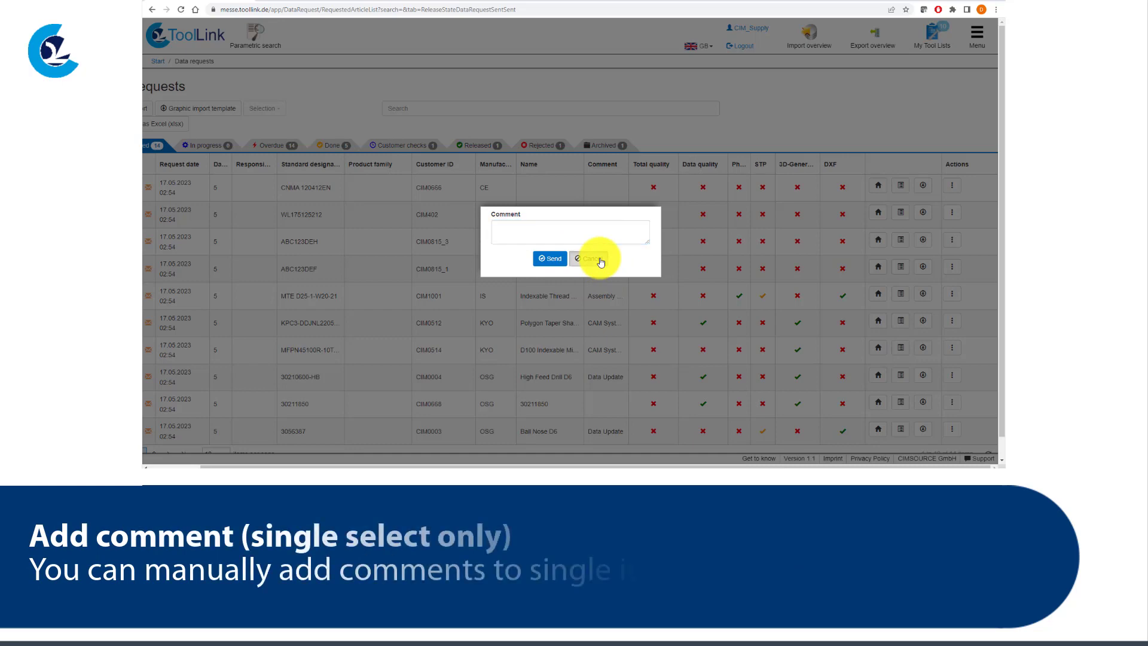
left_click(600, 260)
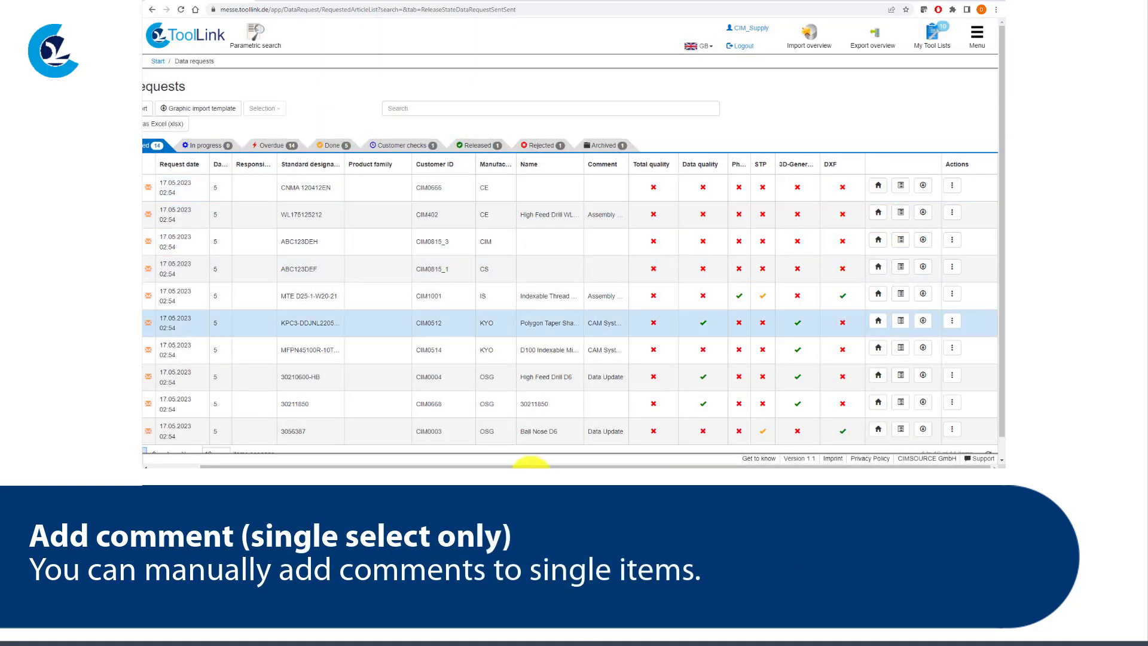
left_click_drag(530, 463, 430, 461)
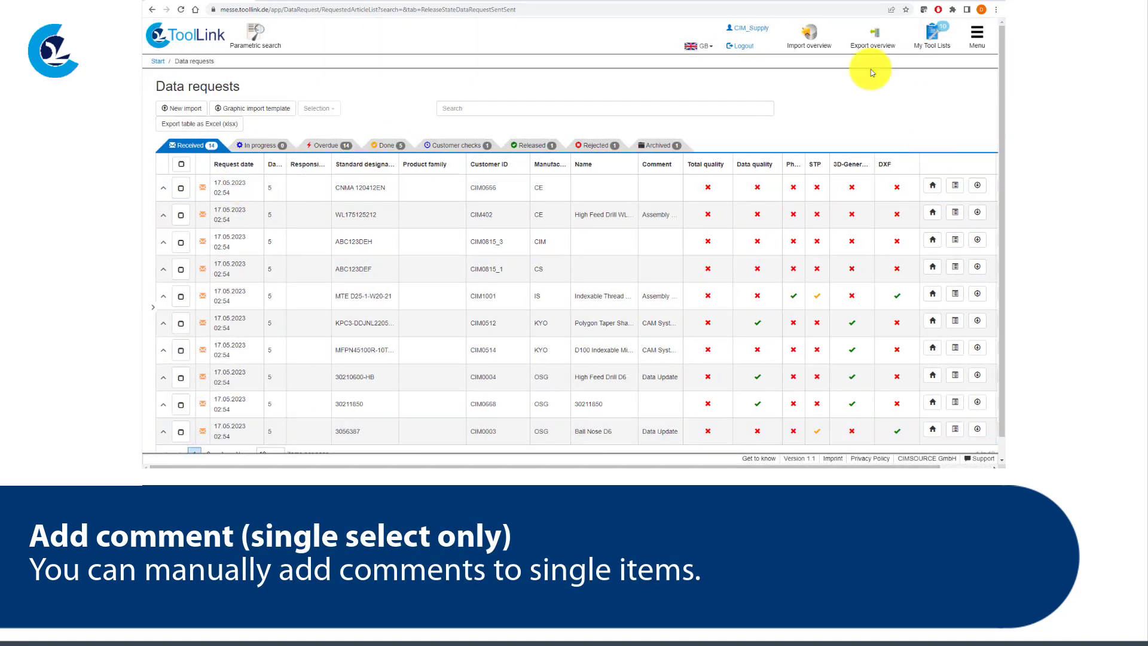